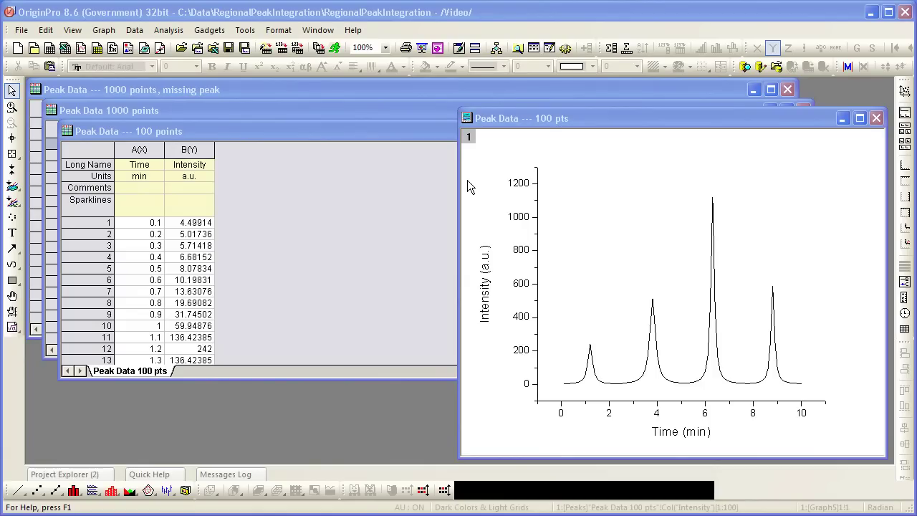
Open the Peak Analyzer on the 100-point graph for Integrate Peaks with a constant minimum baseline, reaching Find Peaks
click(168, 30)
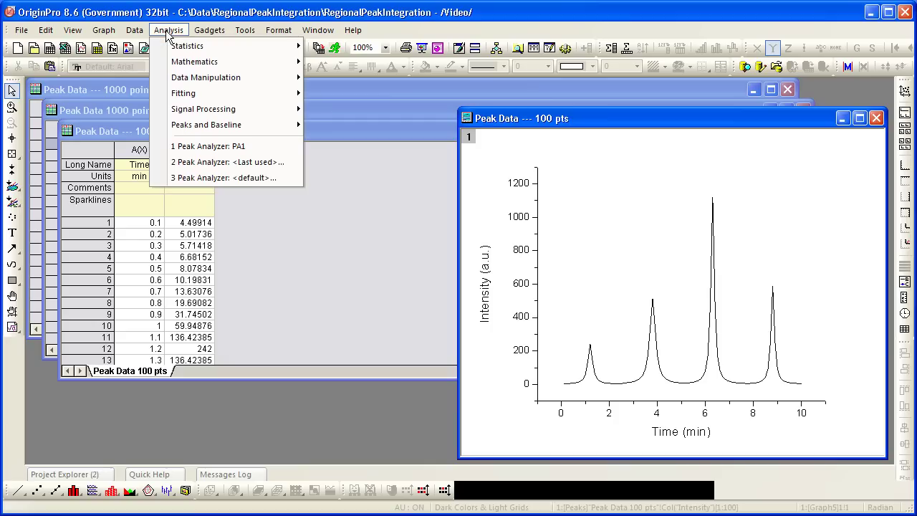
mouse_move(280, 127)
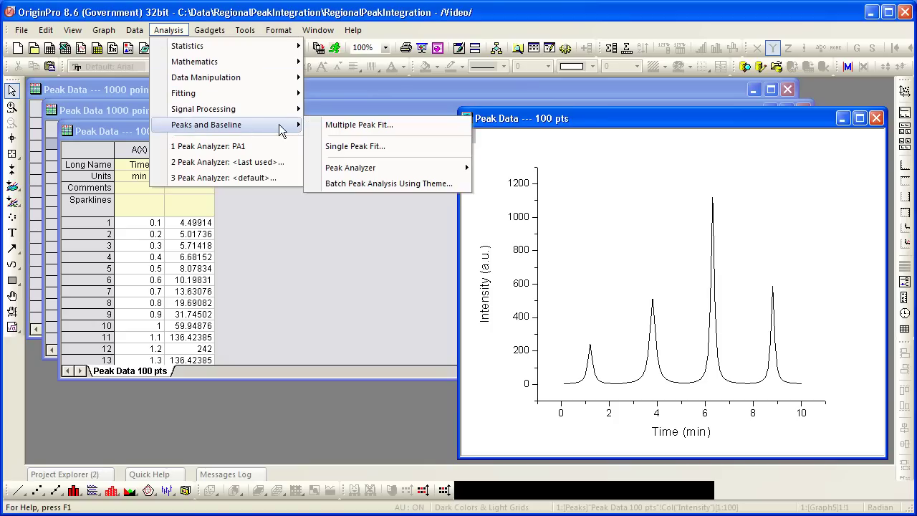
mouse_move(361, 169)
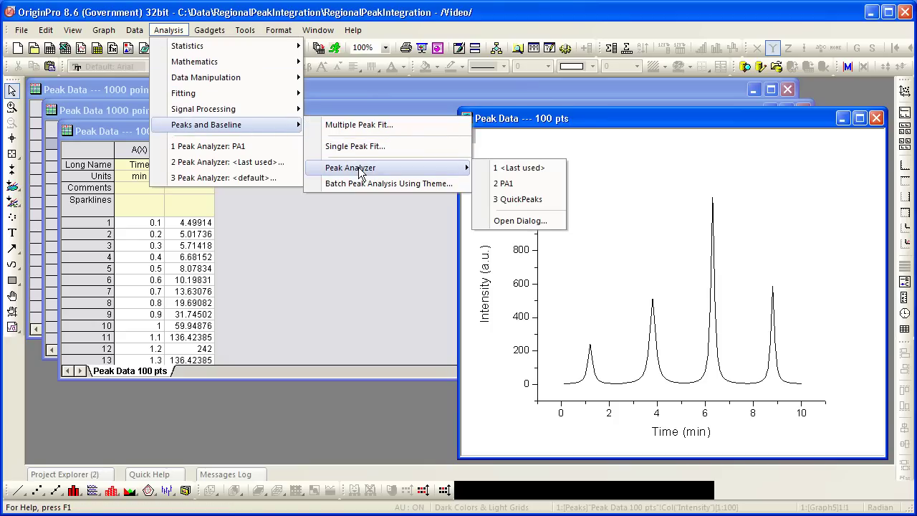
click(521, 220)
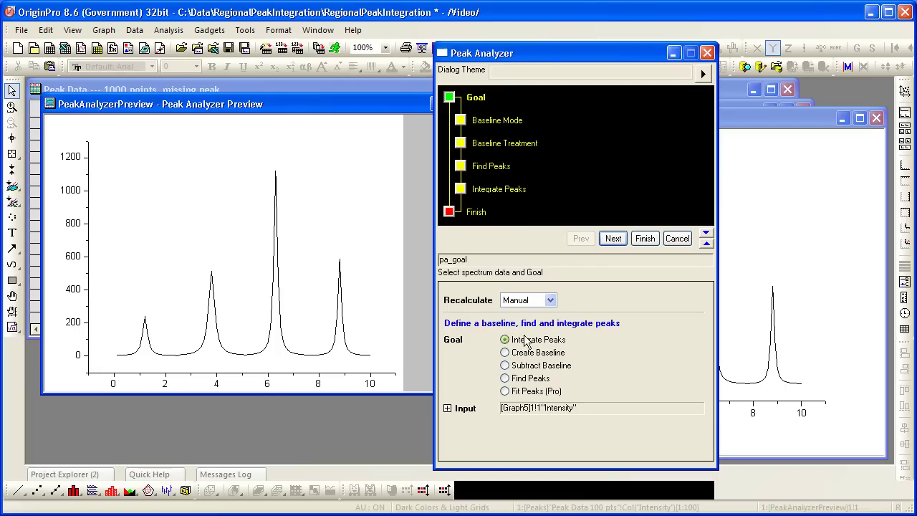
click(616, 242)
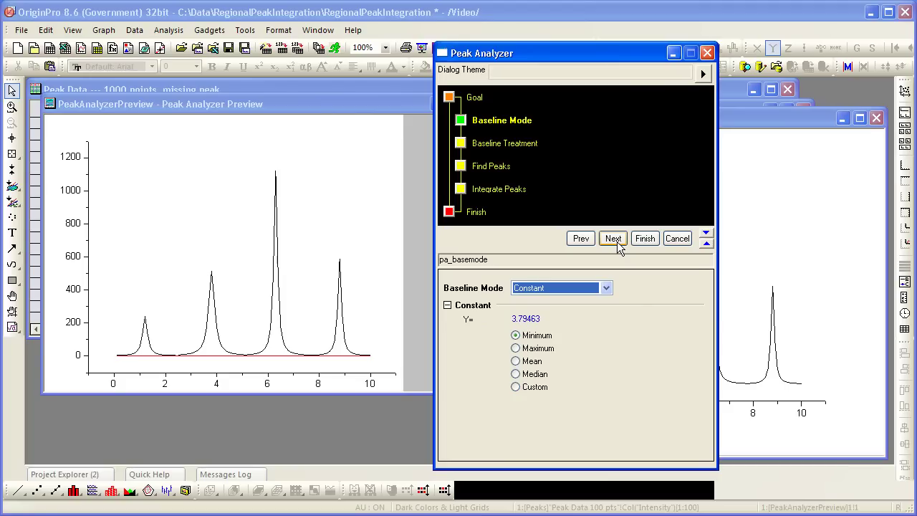
click(614, 239)
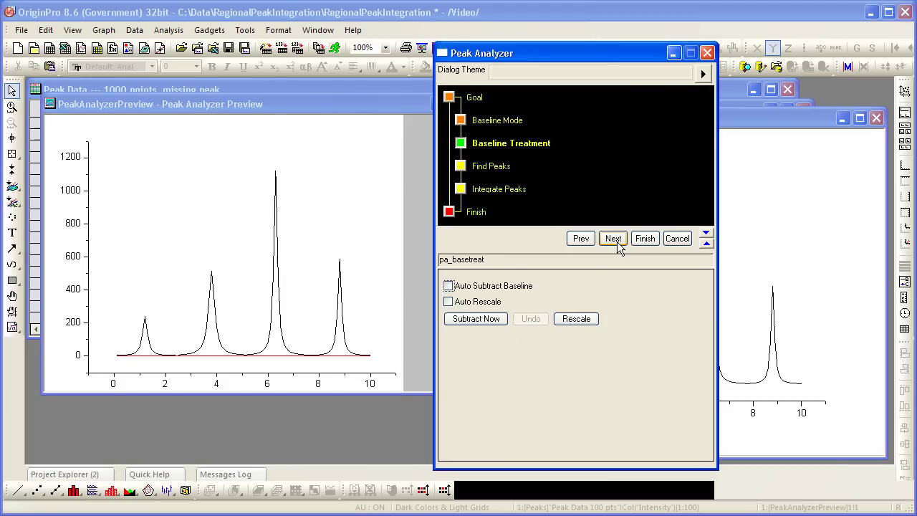
click(614, 239)
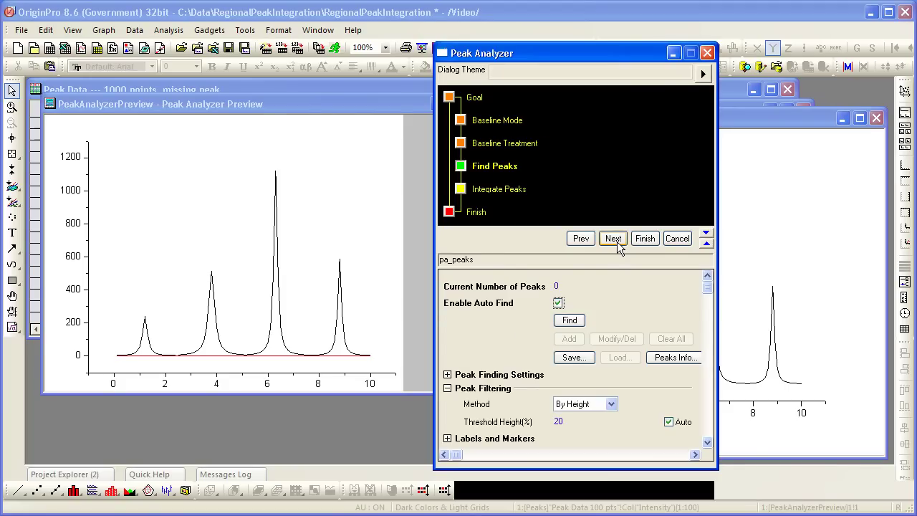
Find the four peaks at 1.2, 3.8, 6.3 and 8.8, then uncheck Enable Auto Find
click(582, 323)
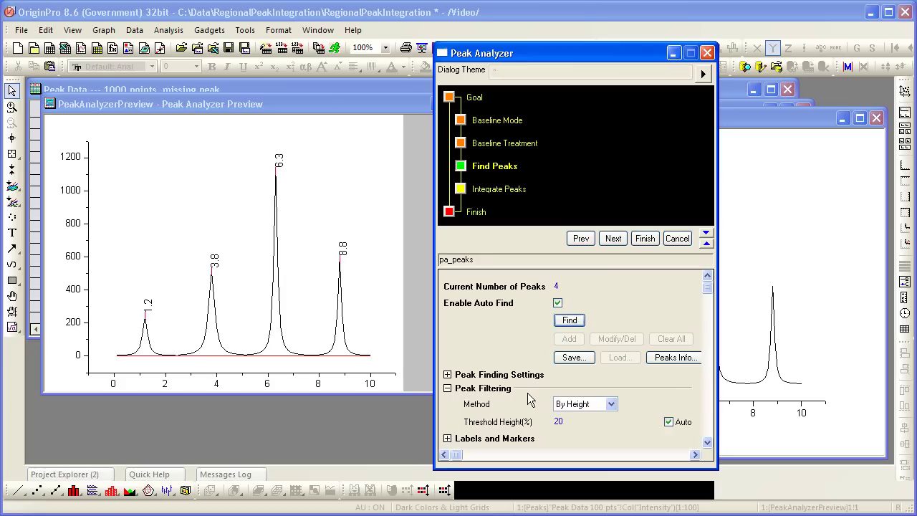
click(559, 304)
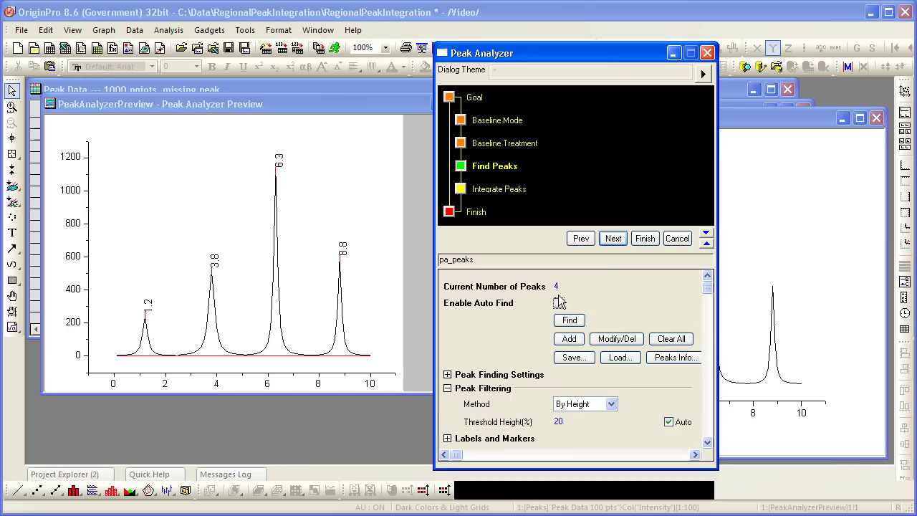
Adjust integration limits on the preview graph, widening each peak window, with peak 4 spanning 8.1 to 9.6
click(614, 239)
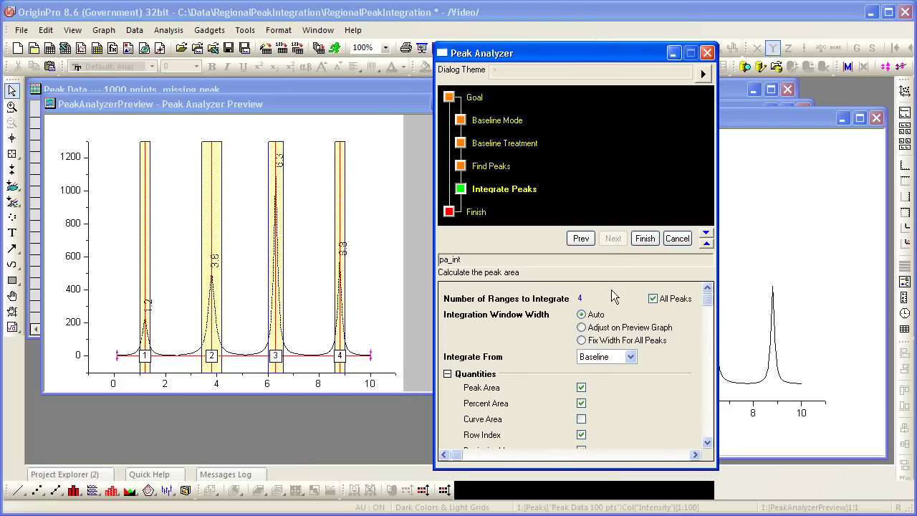
click(581, 328)
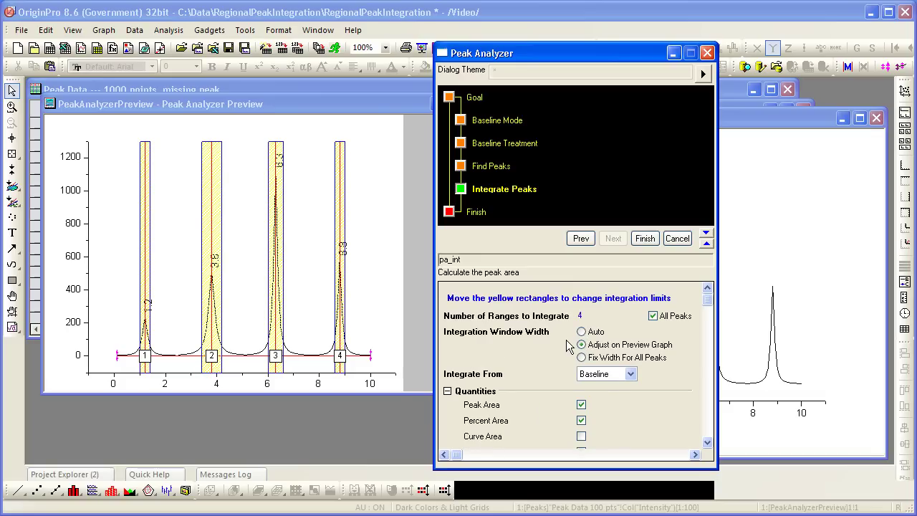
click(144, 266)
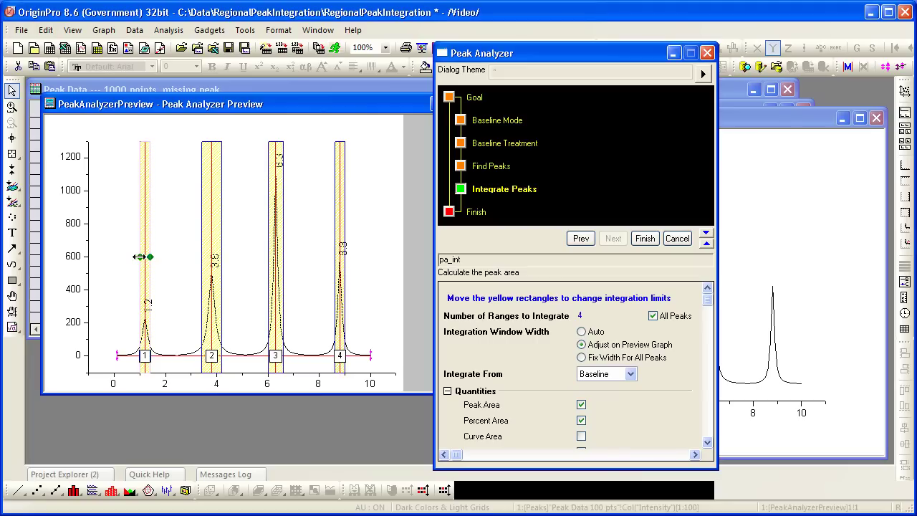
drag(139, 256, 299, 258)
click(215, 260)
click(283, 260)
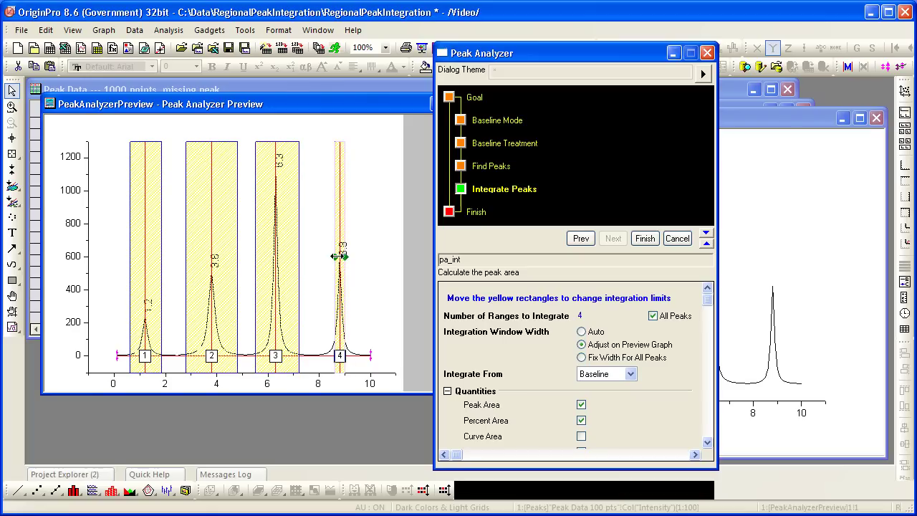
drag(337, 257, 360, 258)
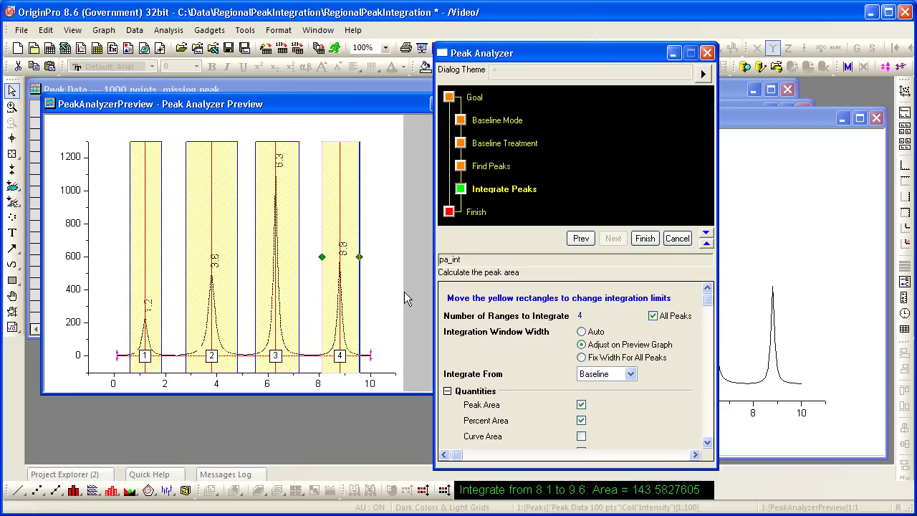
Save the current Peak Analyzer settings as a new dialog theme named PA_XRegion
click(703, 76)
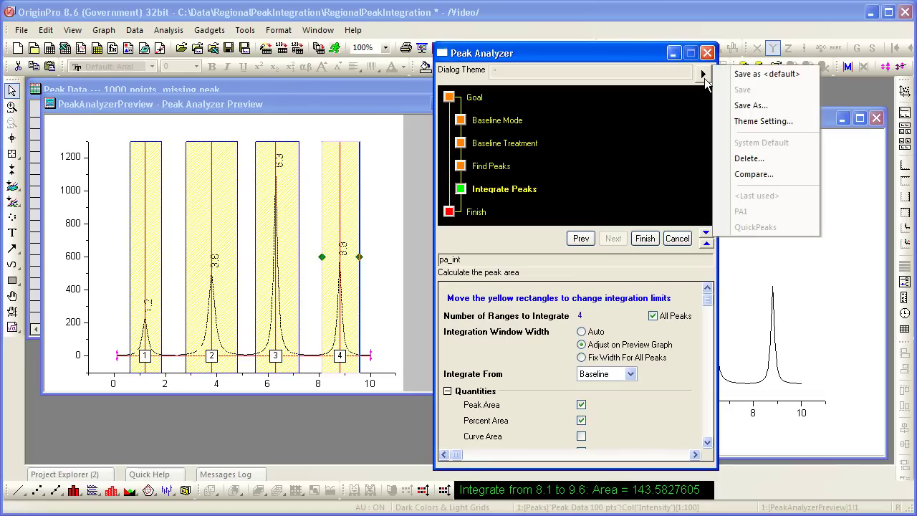
click(749, 105)
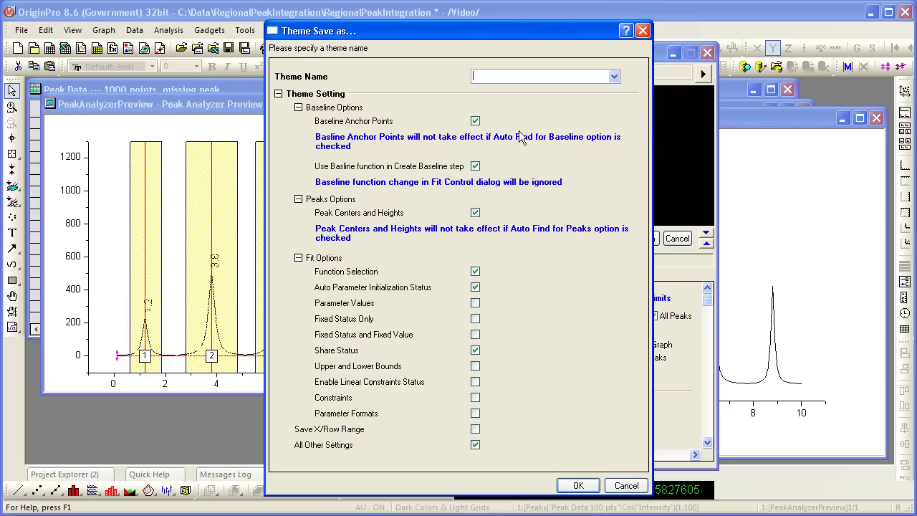
text(PA_XRegion)
click(579, 485)
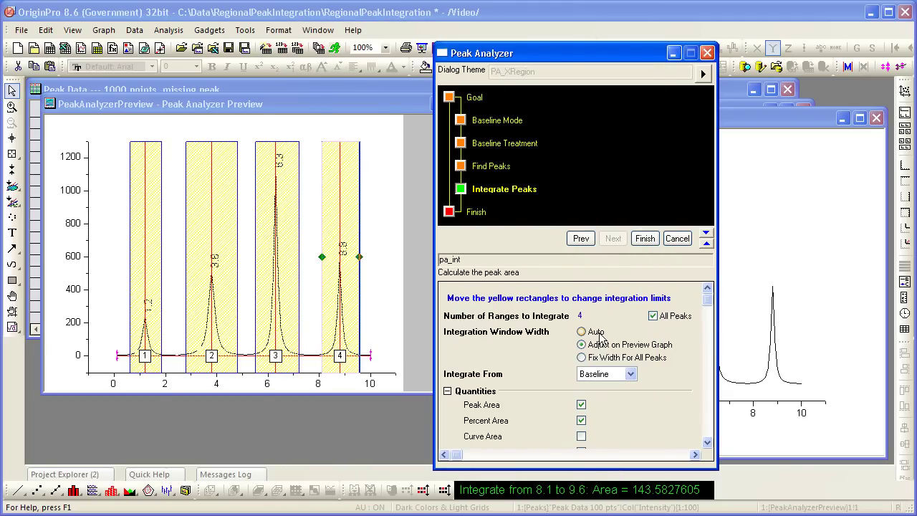
Finish the integration and show the 100-point workbook's Integration_Result1 sheet with the four peak areas
click(645, 239)
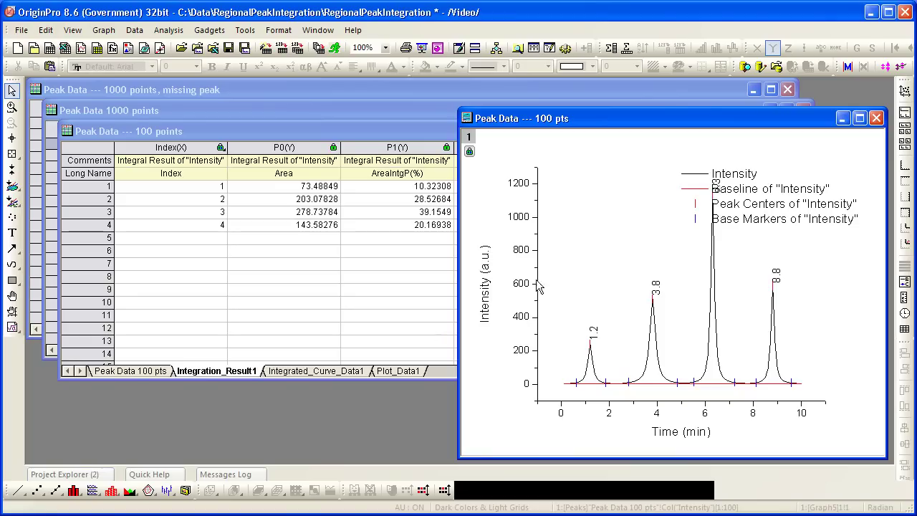
click(315, 124)
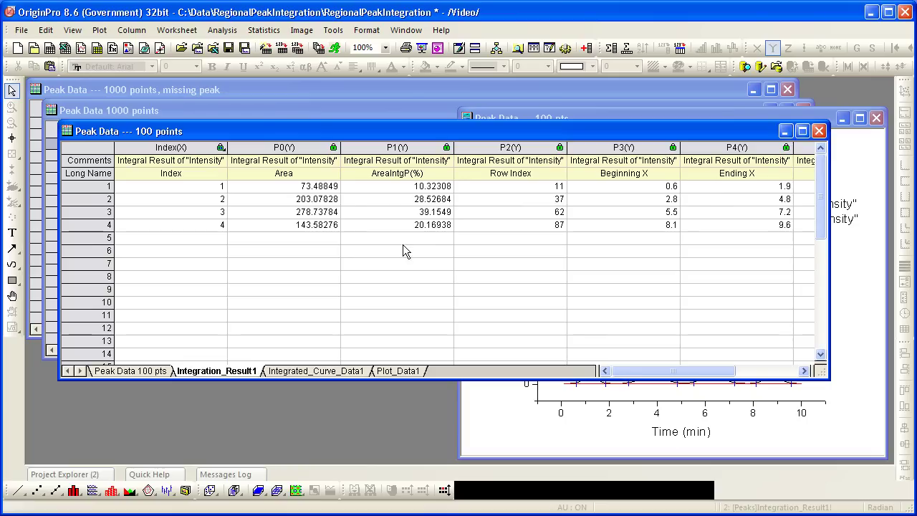
Plot the 1000-point workbook's Time and Intensity columns as a line graph
click(254, 111)
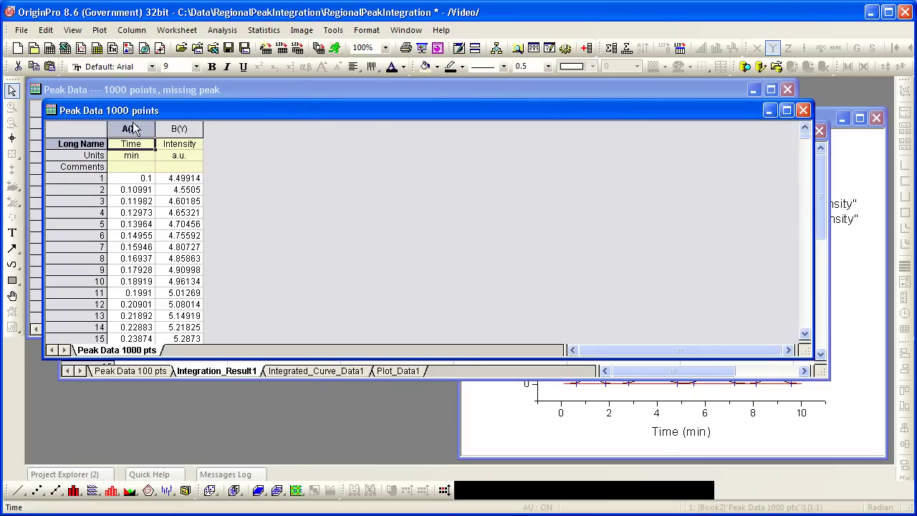
drag(130, 129, 179, 129)
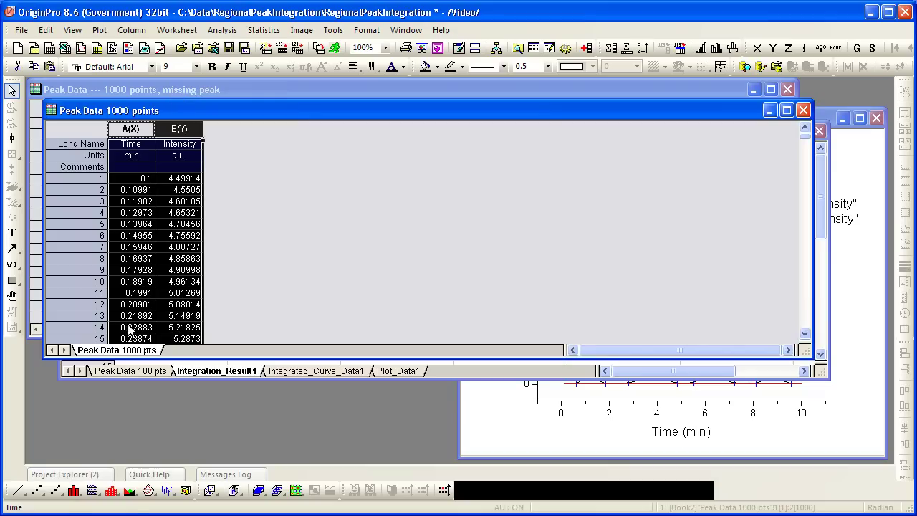
click(17, 491)
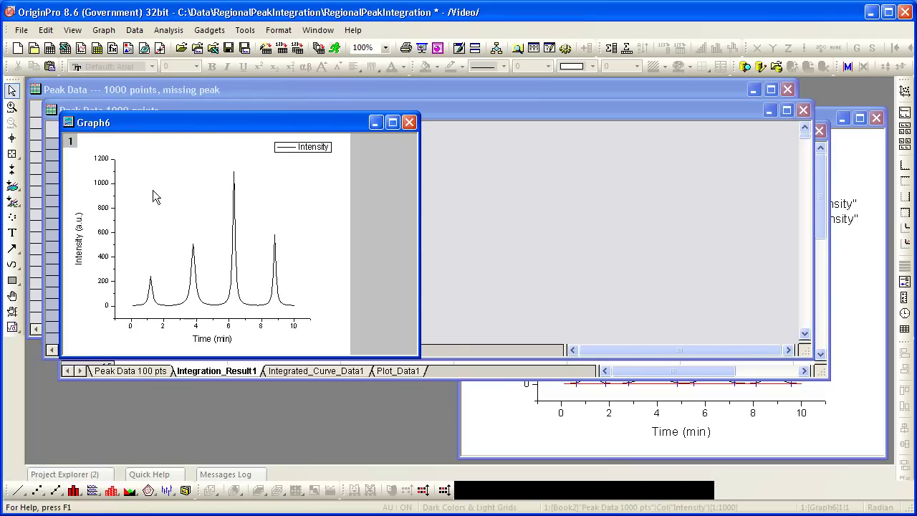
Move Graph6 aside, enlarge it, and delete its Intensity legend
drag(196, 124, 645, 211)
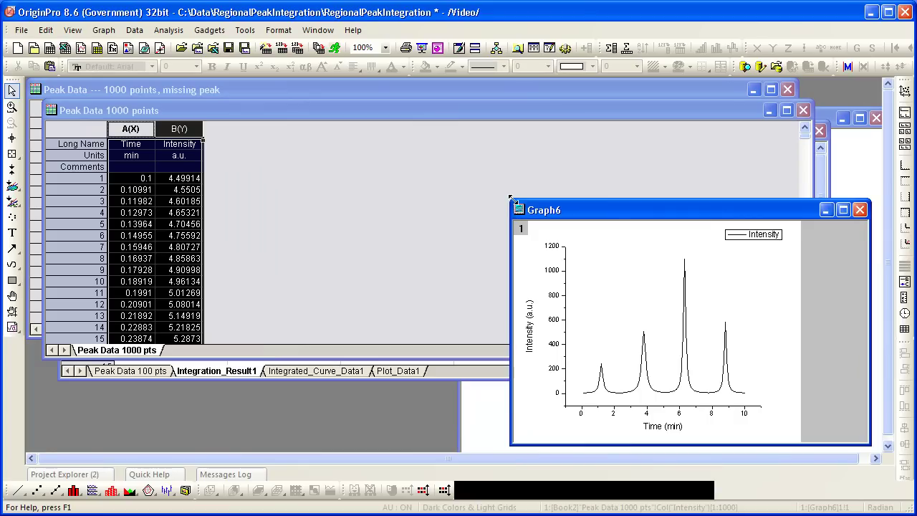
drag(511, 196, 448, 94)
click(813, 139)
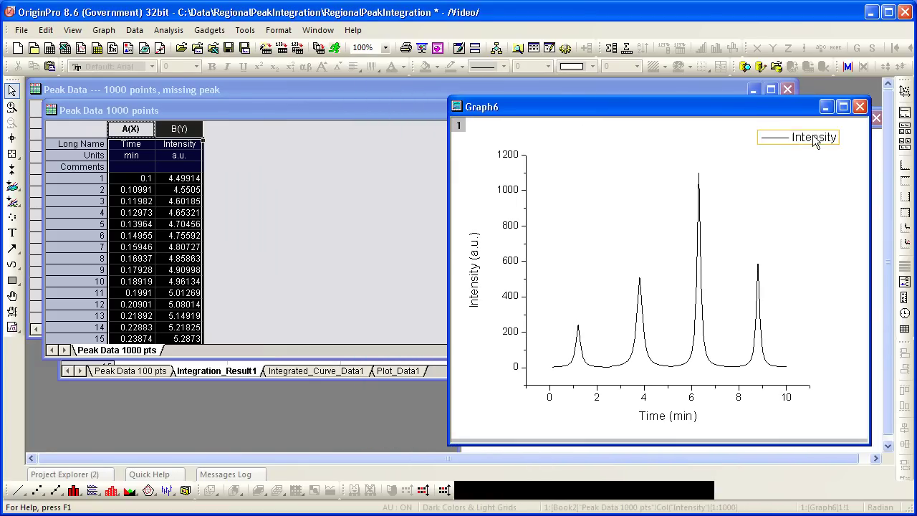
key(Delete)
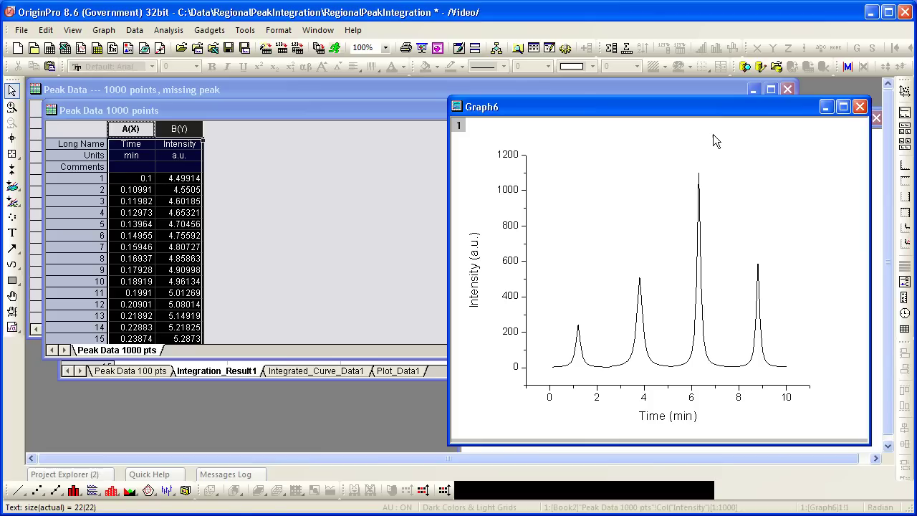
Integrate the 1000-point graph's peaks using the saved PA_XRegion theme
click(169, 32)
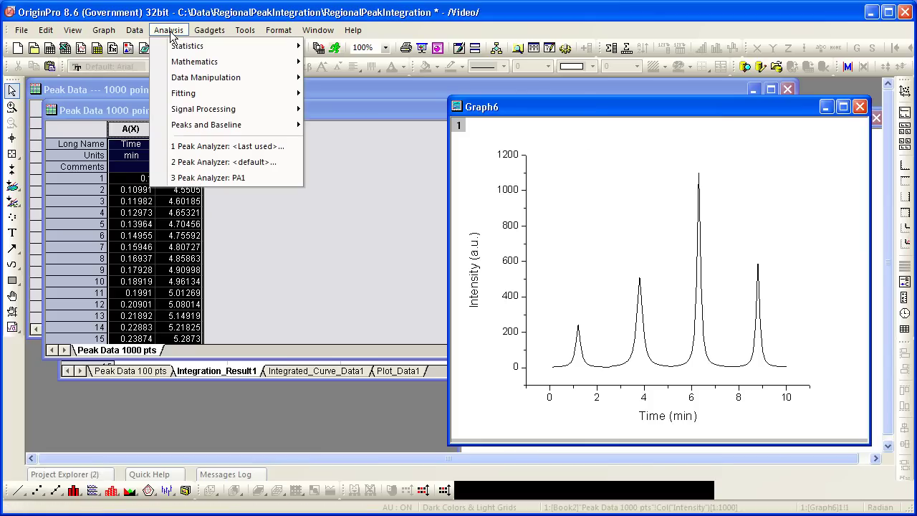
mouse_move(185, 129)
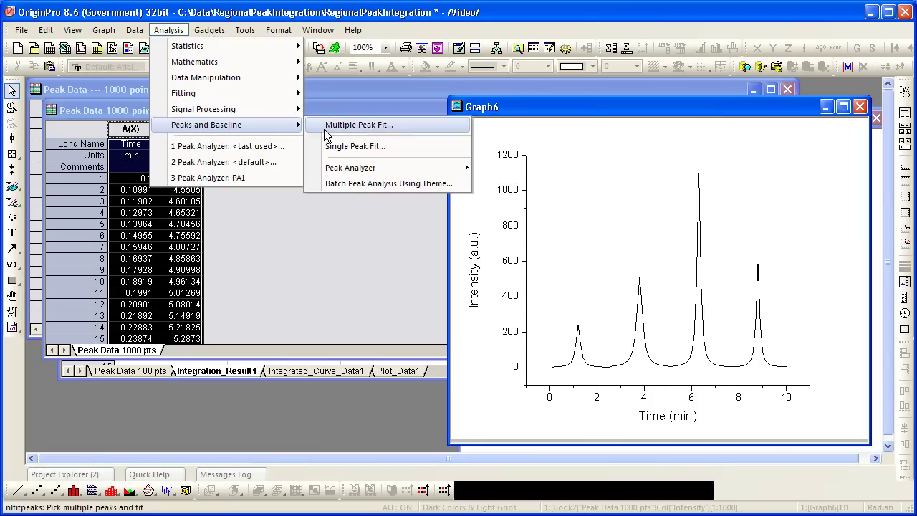
mouse_move(437, 169)
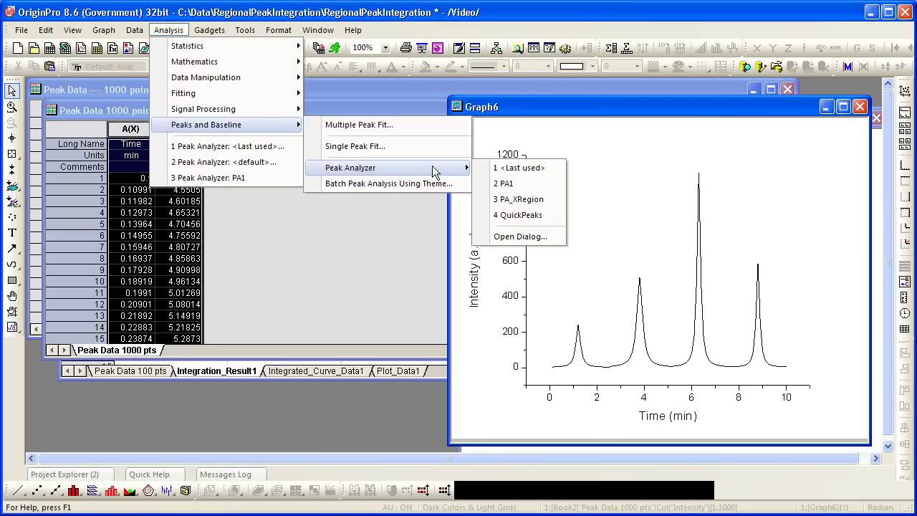
click(523, 200)
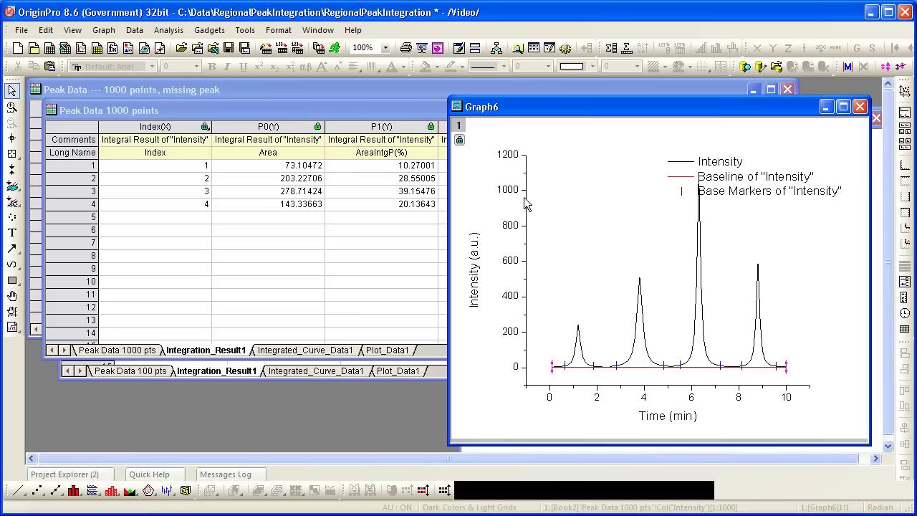
Compare the 1000-point integration results with the 100-point table, then bring up the missing-peak workbook
click(357, 105)
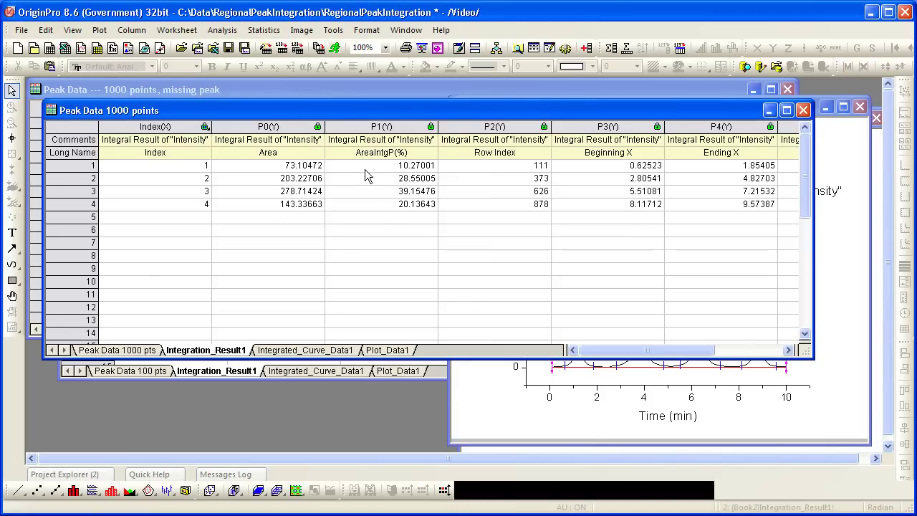
click(431, 372)
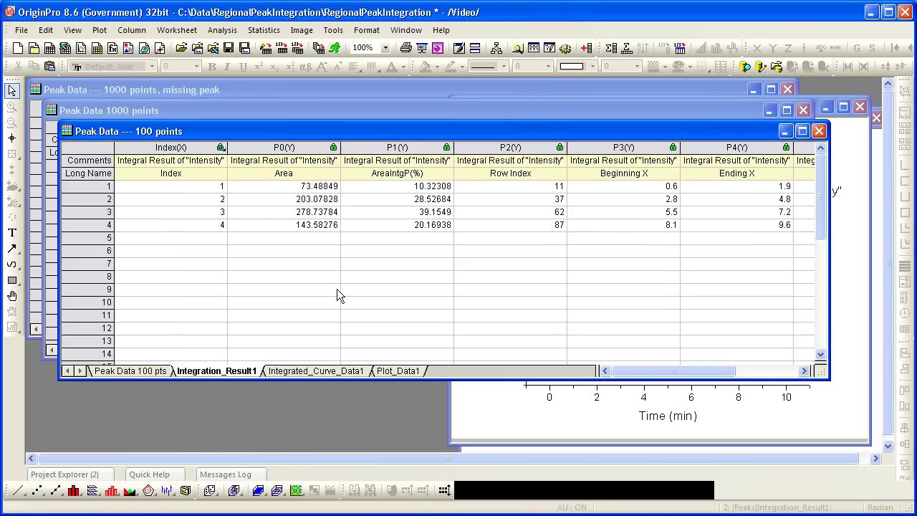
click(303, 113)
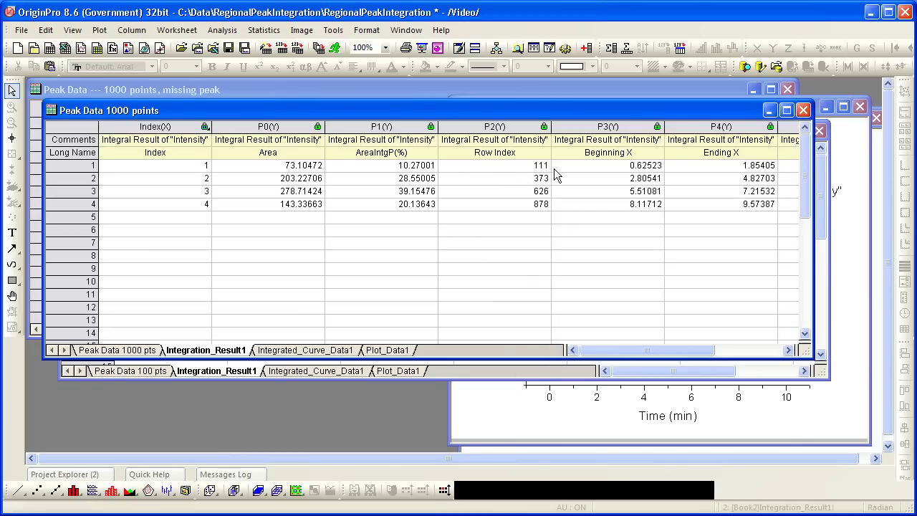
click(538, 368)
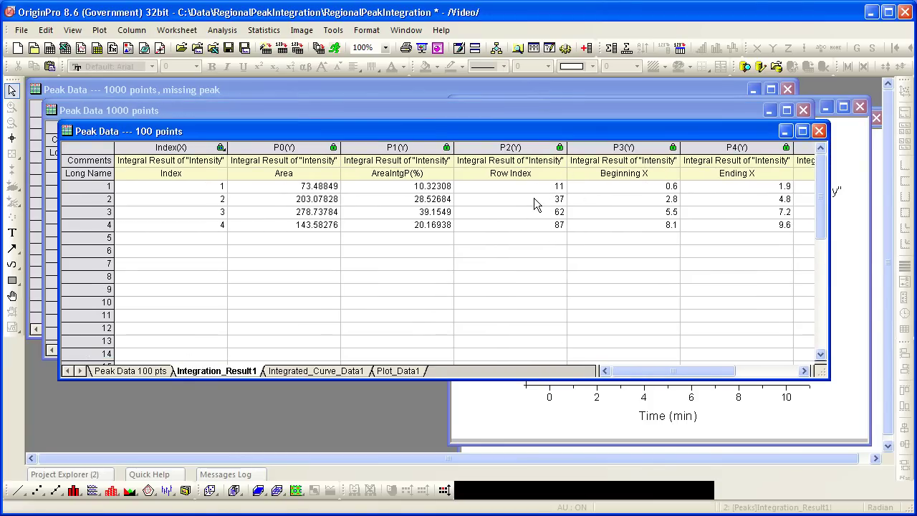
click(346, 89)
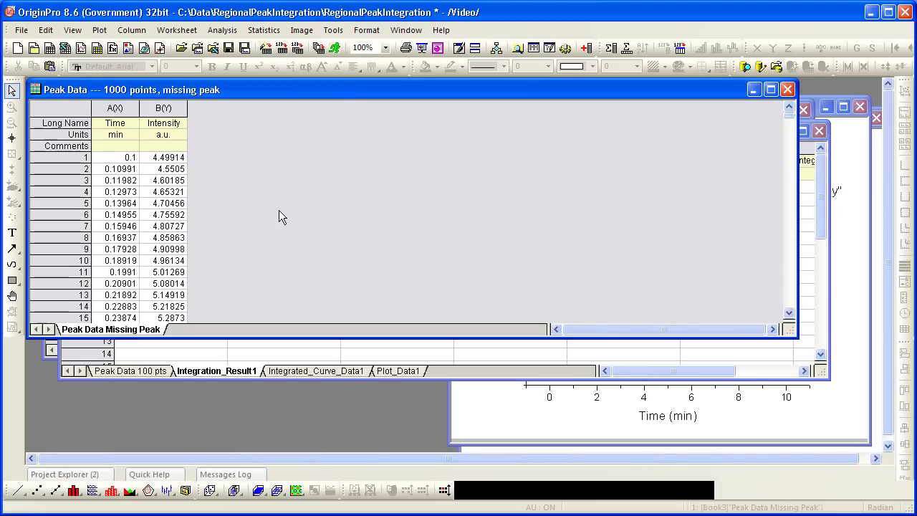
Plot the missing-peak Time and Intensity columns as a line graph, then move and enlarge Graph7
drag(118, 108, 163, 107)
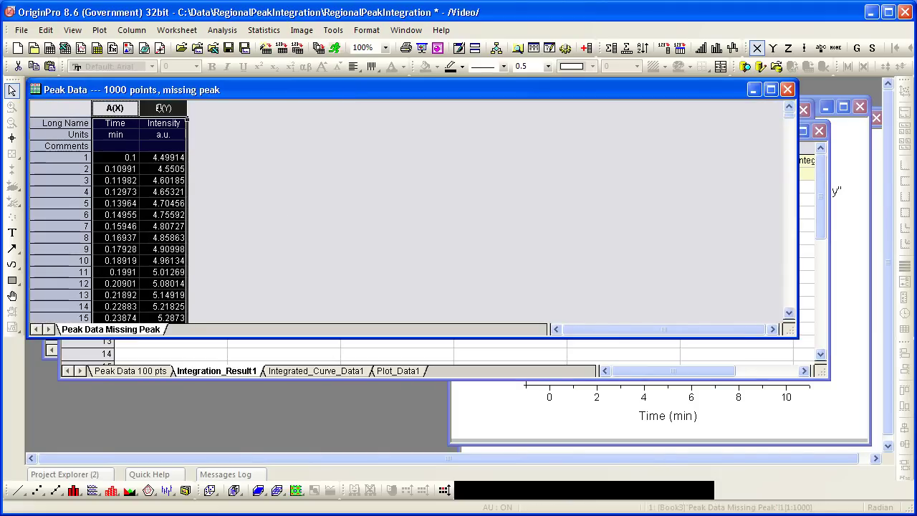
click(18, 492)
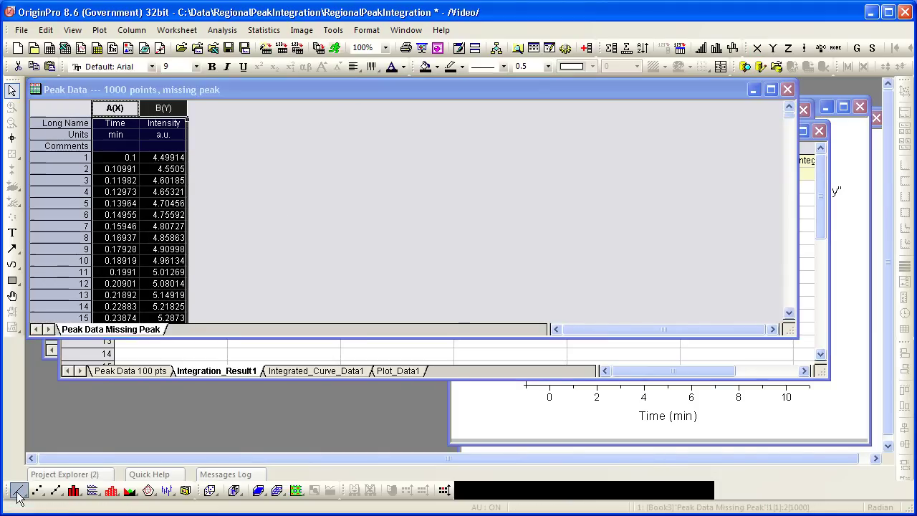
drag(273, 157, 684, 200)
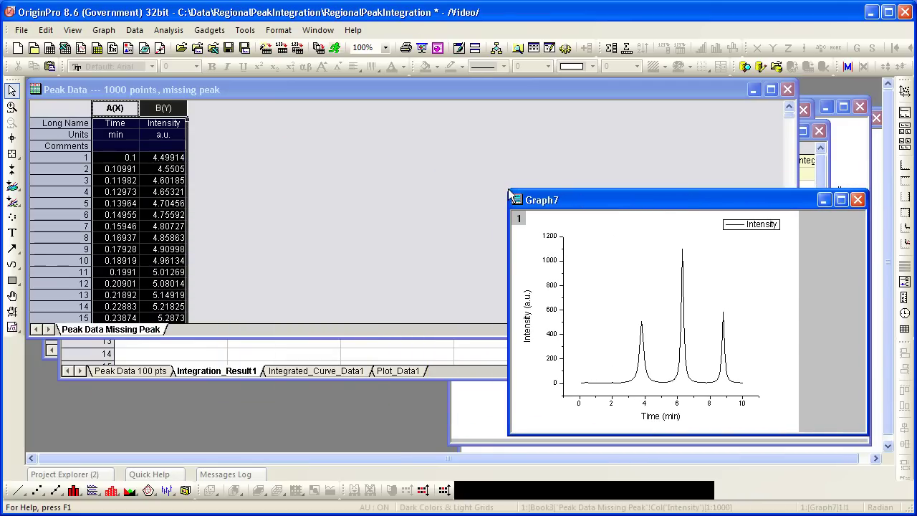
drag(508, 190, 440, 90)
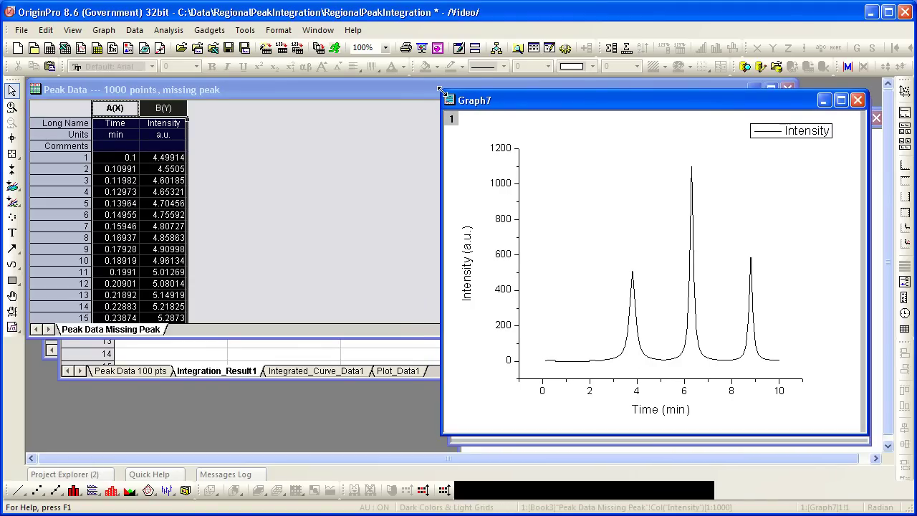
Apply PA_XRegion to the missing-peak graph and view the areas 0, 210.90962, 285.19169 and 148.87259
click(168, 30)
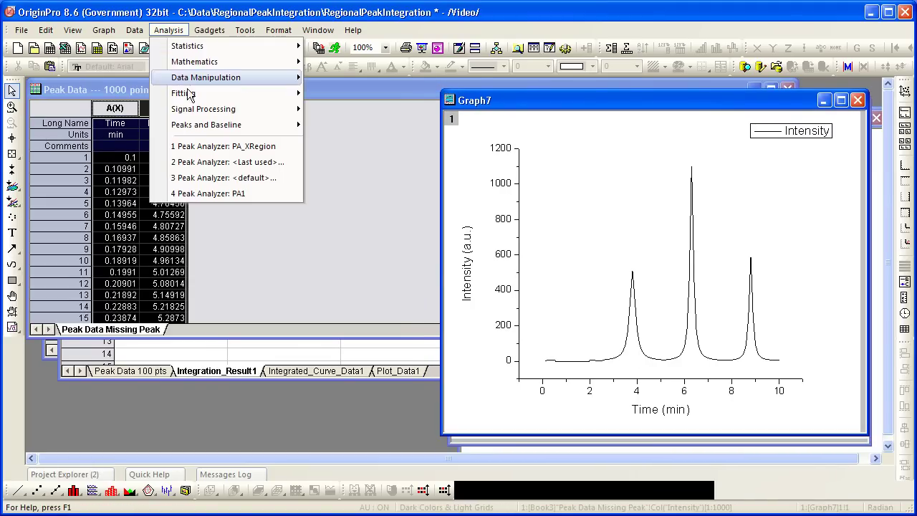
mouse_move(263, 127)
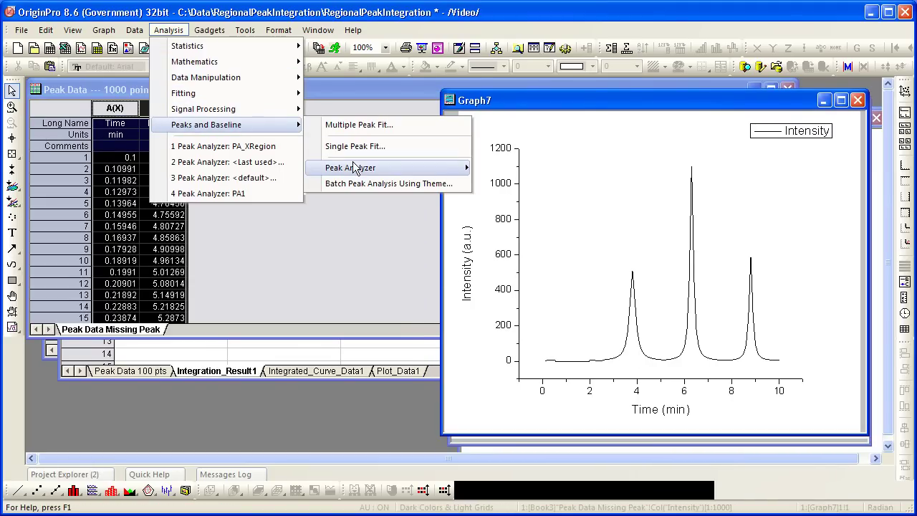
mouse_move(355, 167)
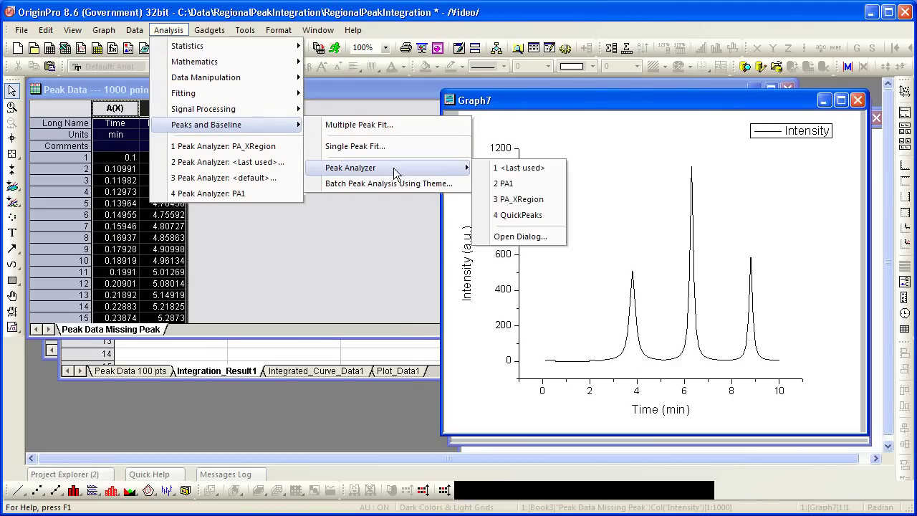
click(530, 199)
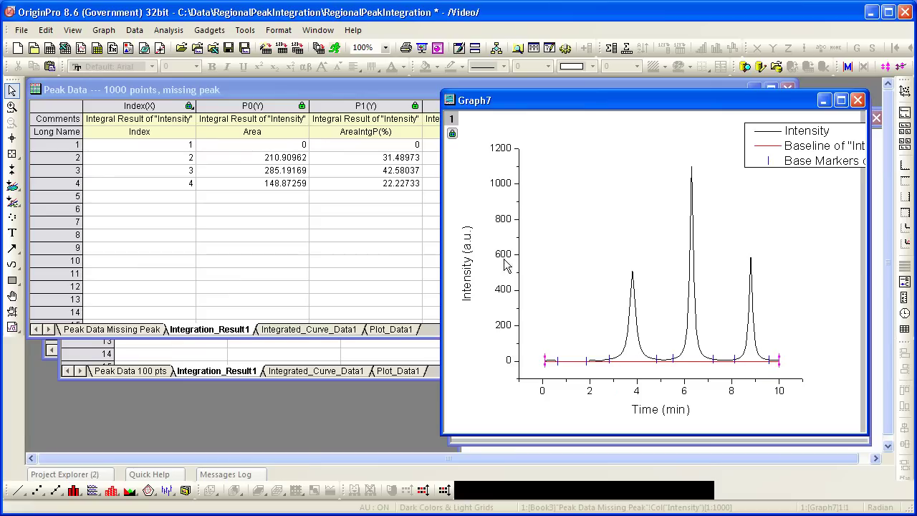
click(339, 89)
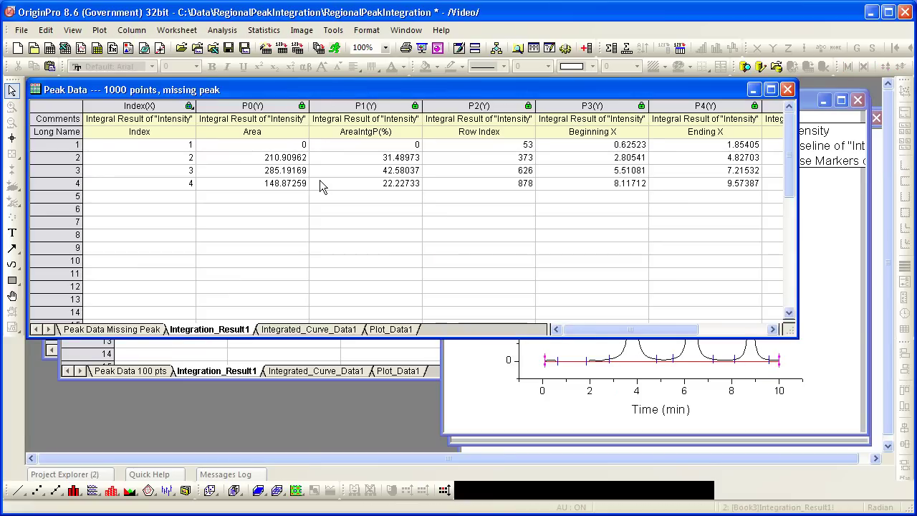